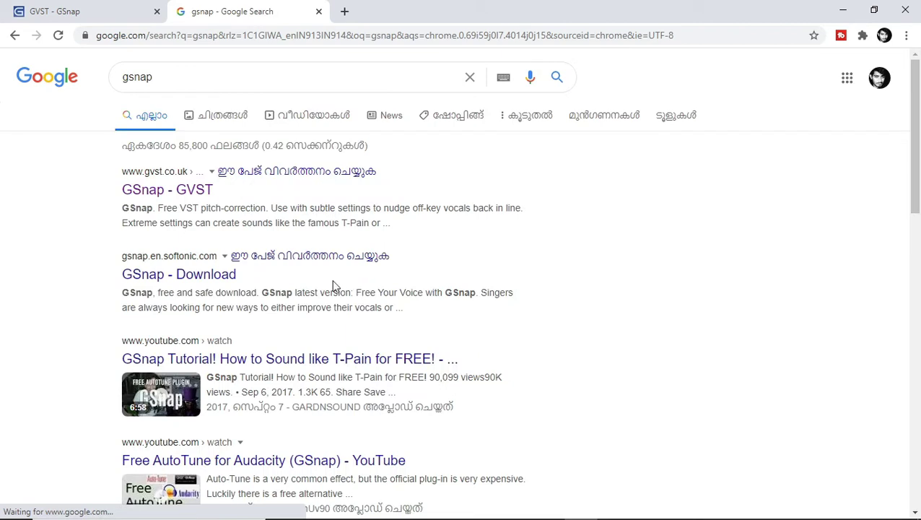
# - Close the duplicate GVST tab, open the GSnap - GVST search result and look over its Windows download options
pyautogui.click(156, 13)
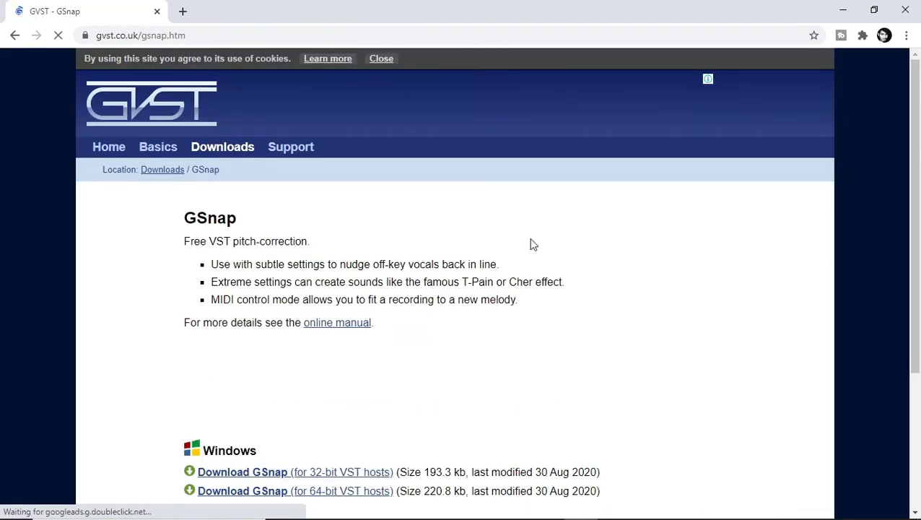
pyautogui.moveTo(918, 127); pyautogui.dragTo(919, 164)
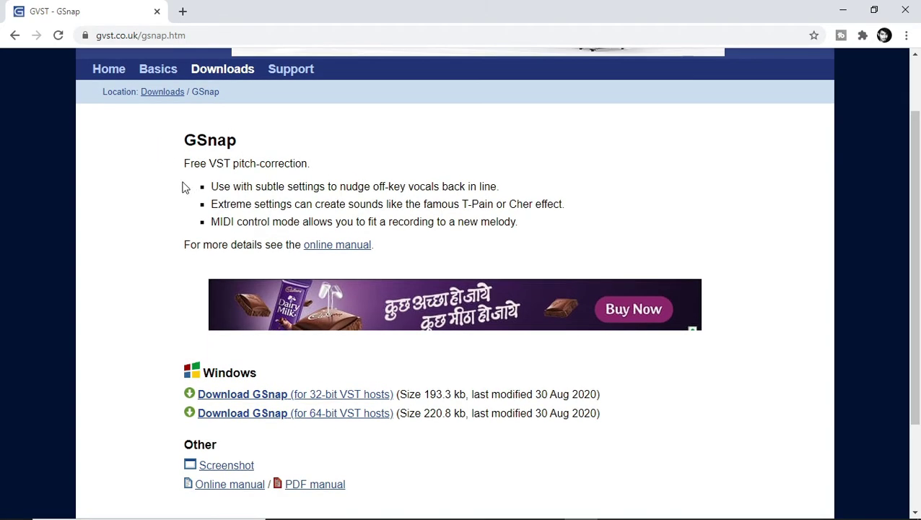
pyautogui.scroll(-3, 265, 192)
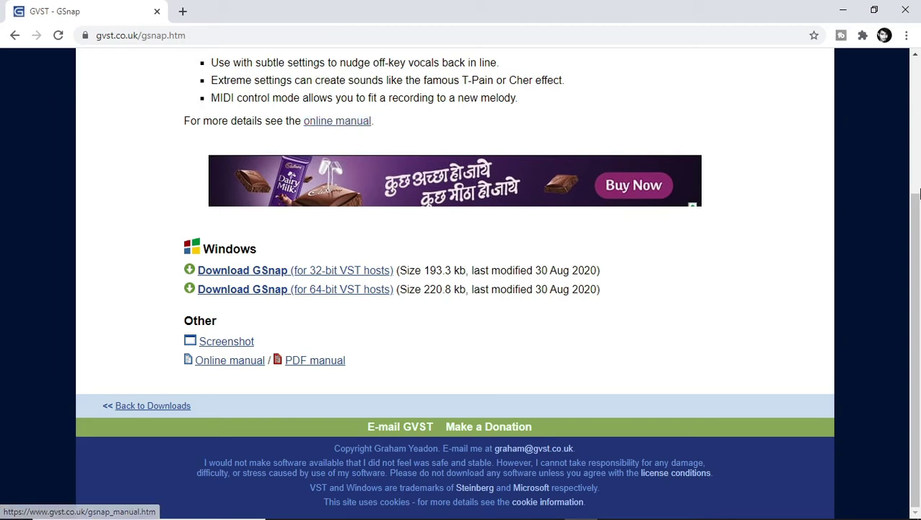
pyautogui.moveTo(917, 226); pyautogui.dragTo(915, 216)
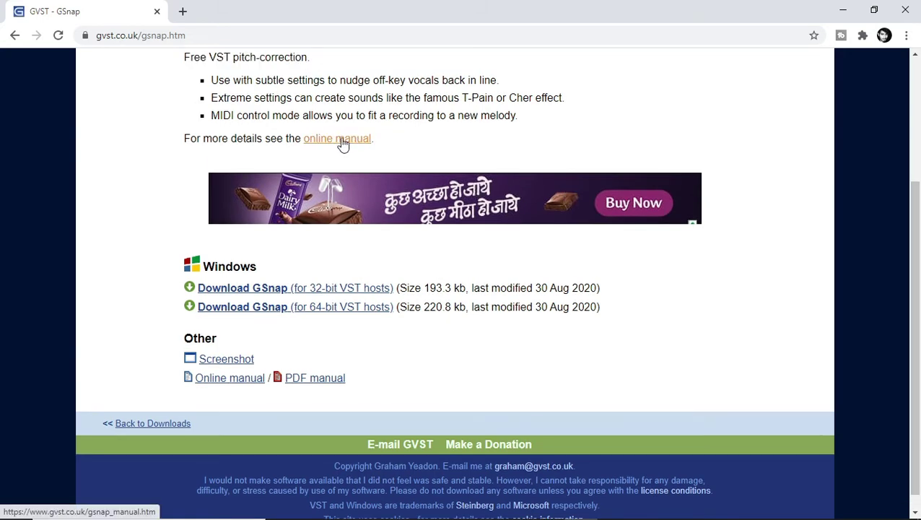
pyautogui.moveTo(916, 204); pyautogui.dragTo(917, 225)
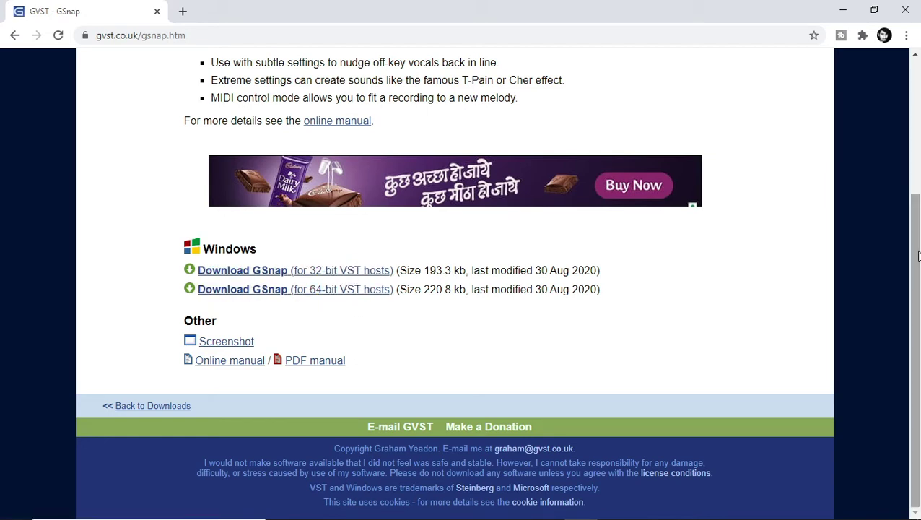
pyautogui.moveTo(918, 255)
pyautogui.mouseDown()
pyautogui.moveTo(918, 233)
pyautogui.moveTo(918, 264)
pyautogui.mouseUp()
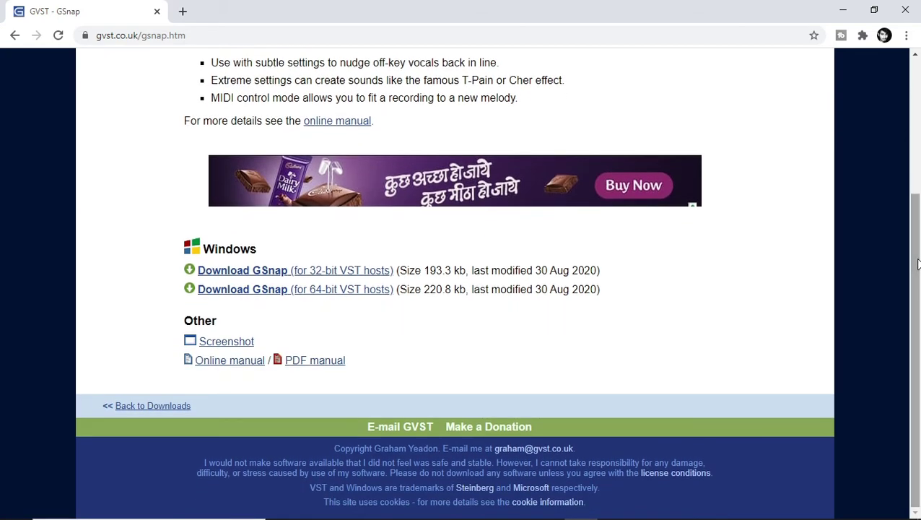
# - Check the computer's system type in the properties of This PC to see which GSnap version suits it
pyautogui.click(842, 15)
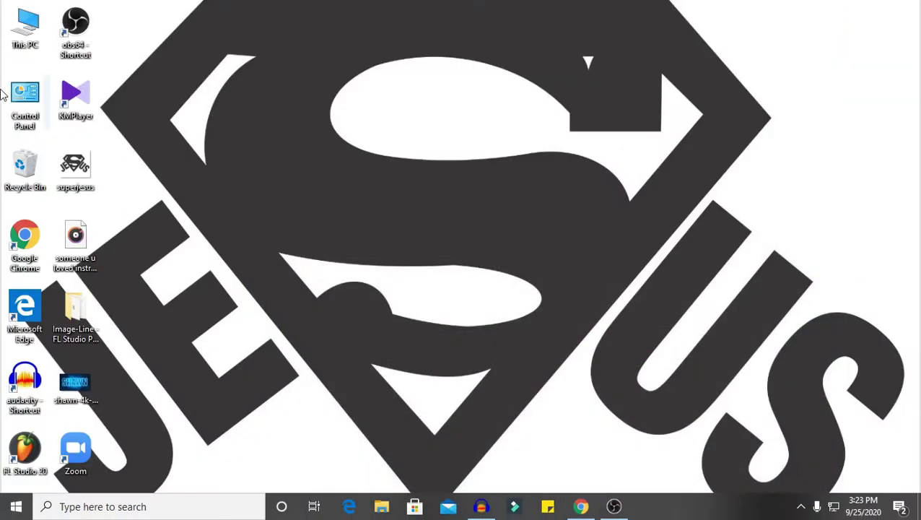
pyautogui.rightClick(32, 40)
pyautogui.click(329, 110)
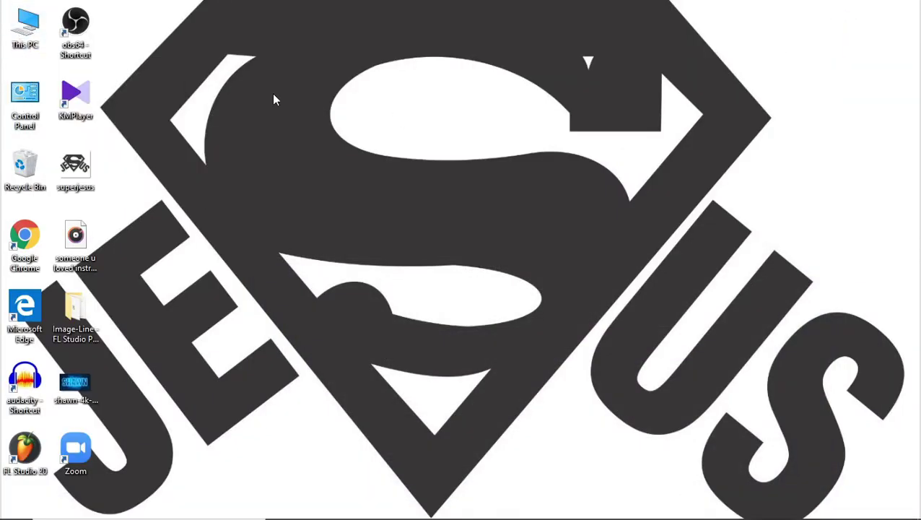
pyautogui.rightClick(18, 43)
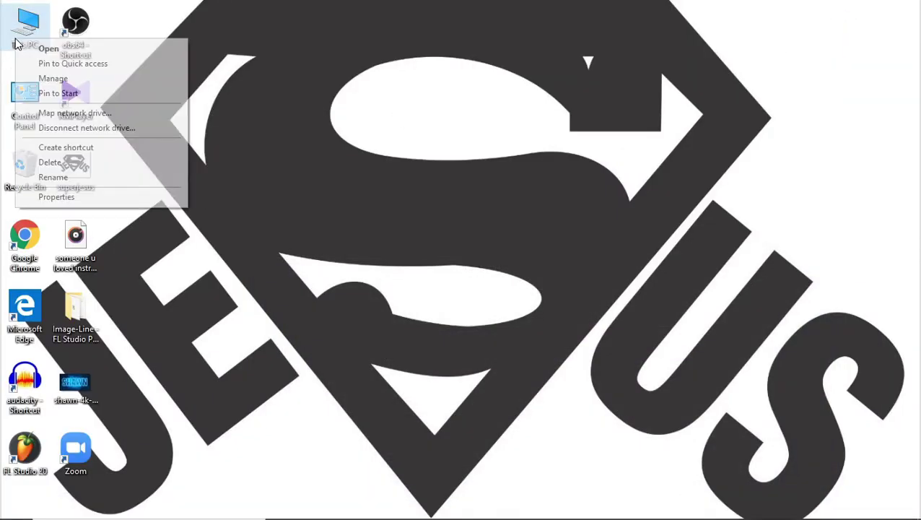
pyautogui.click(57, 197)
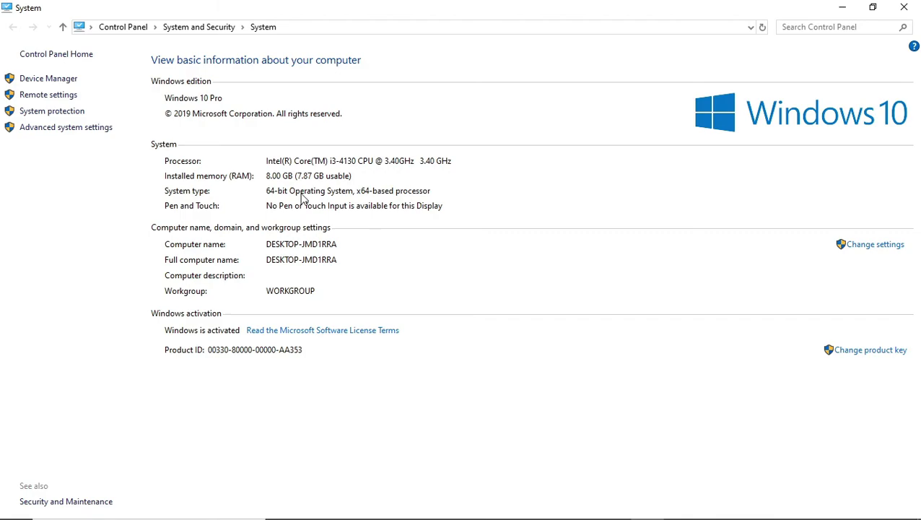
pyautogui.click(839, 13)
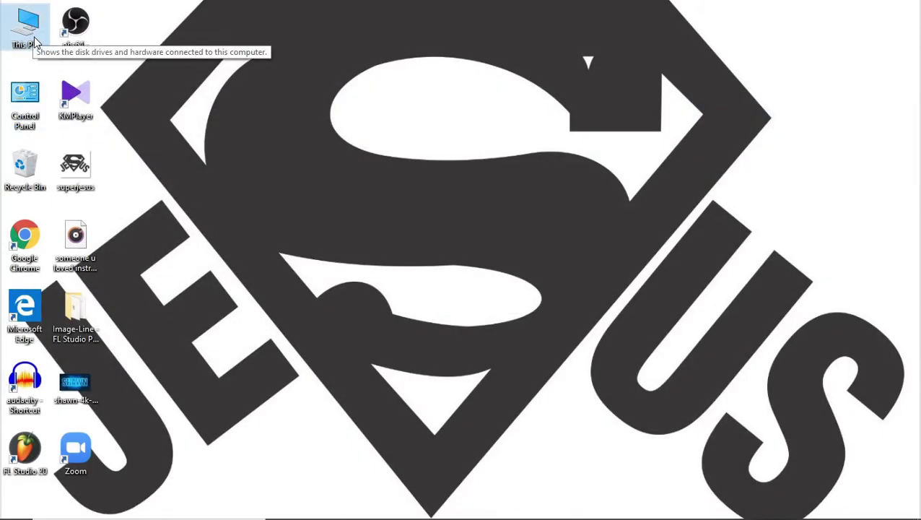
# - Switch back to Chrome, download GSnap for 64-bit VST hosts and open the downloaded GSnapWin64.zip
pyautogui.moveTo(545, 503)
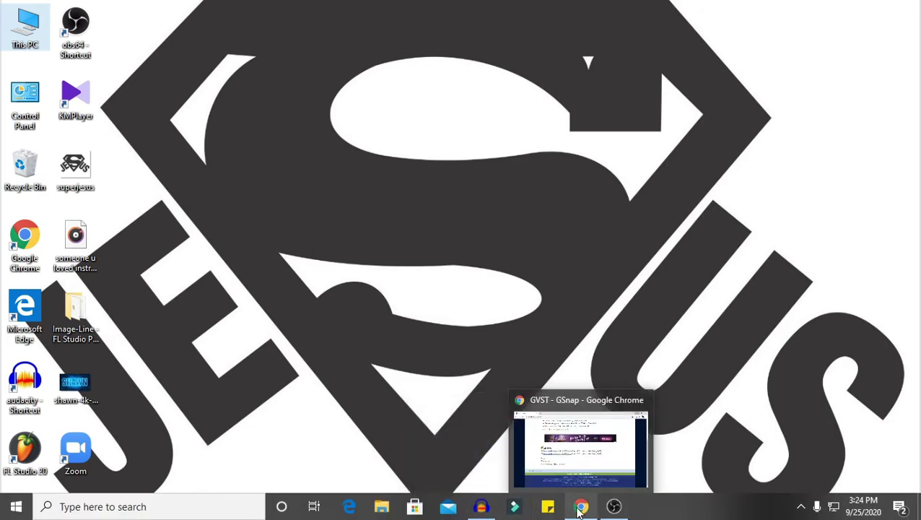
pyautogui.click(581, 510)
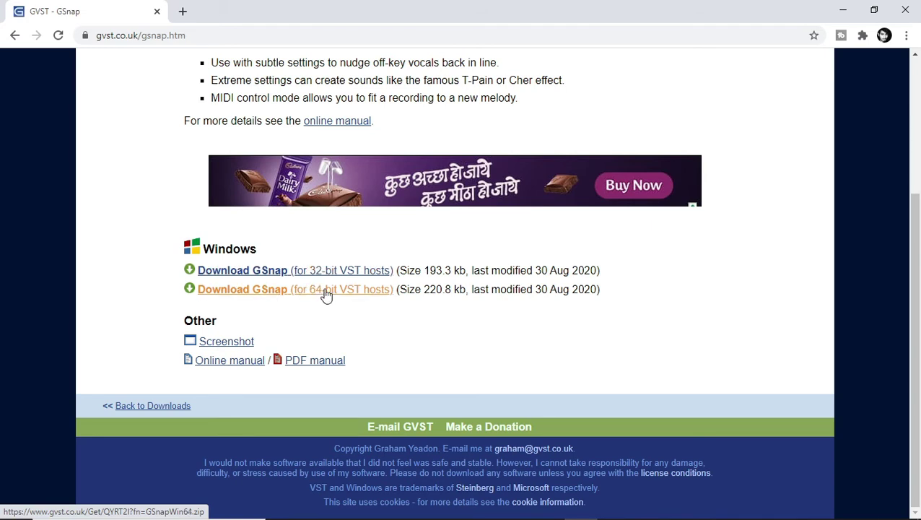
pyautogui.click(326, 293)
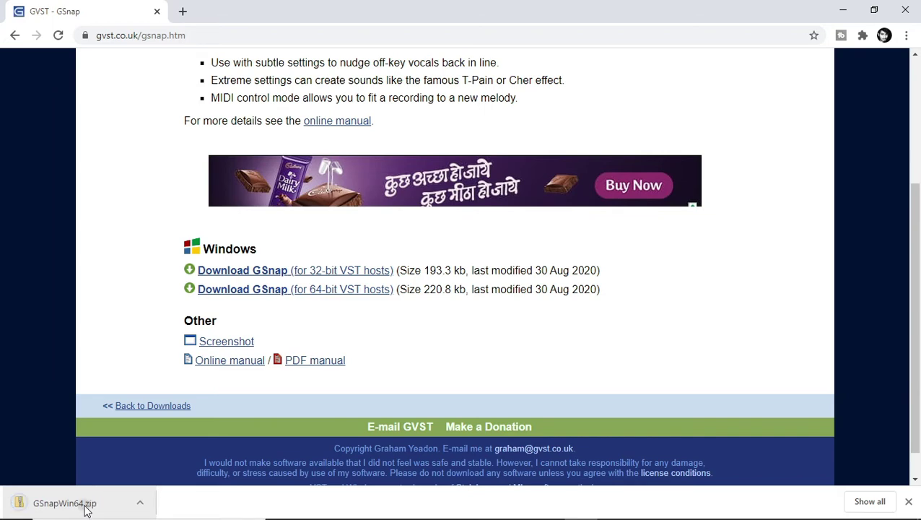
pyautogui.click(85, 509)
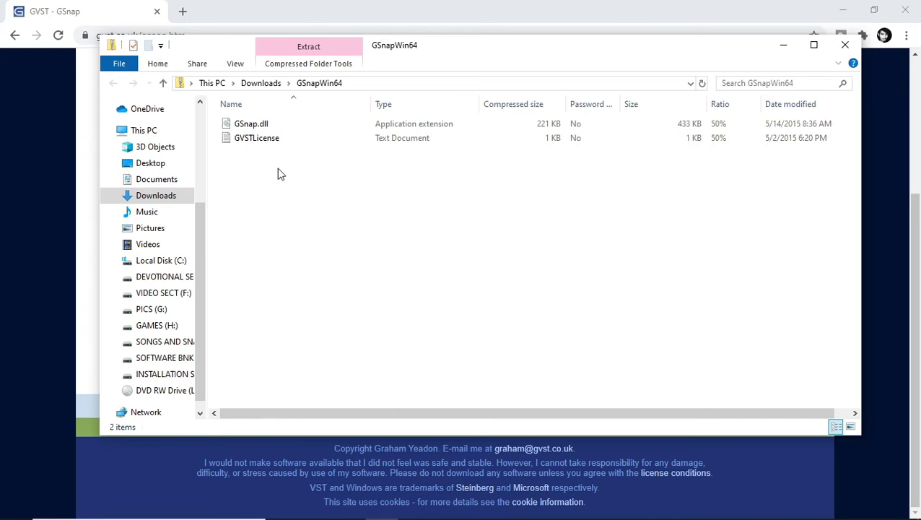
# - Copy GSnap.dll and GVSTLicense from the GSnapWin64 archive
pyautogui.moveTo(272, 166); pyautogui.dragTo(272, 119)
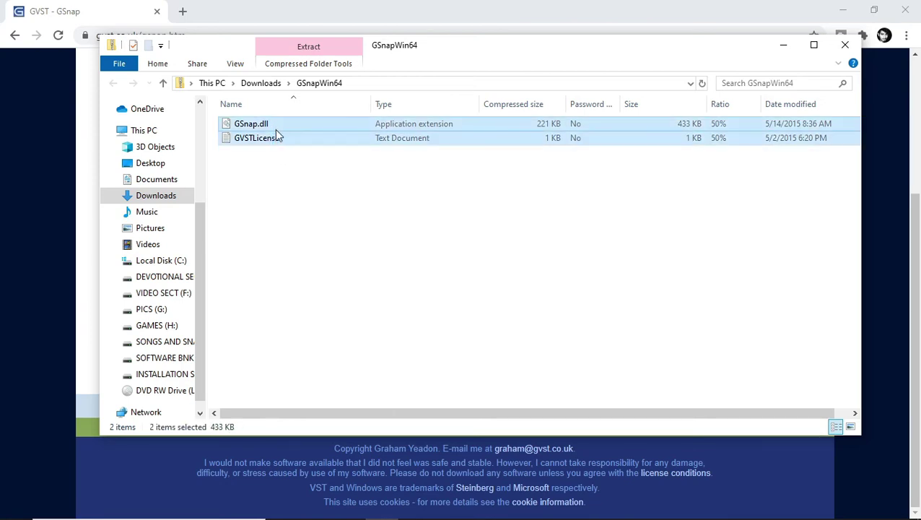
pyautogui.rightClick(284, 124)
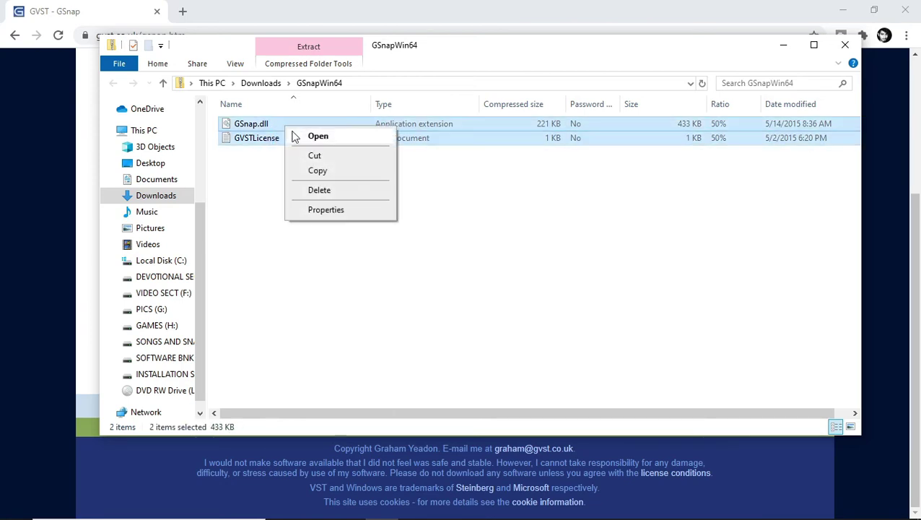
pyautogui.click(321, 173)
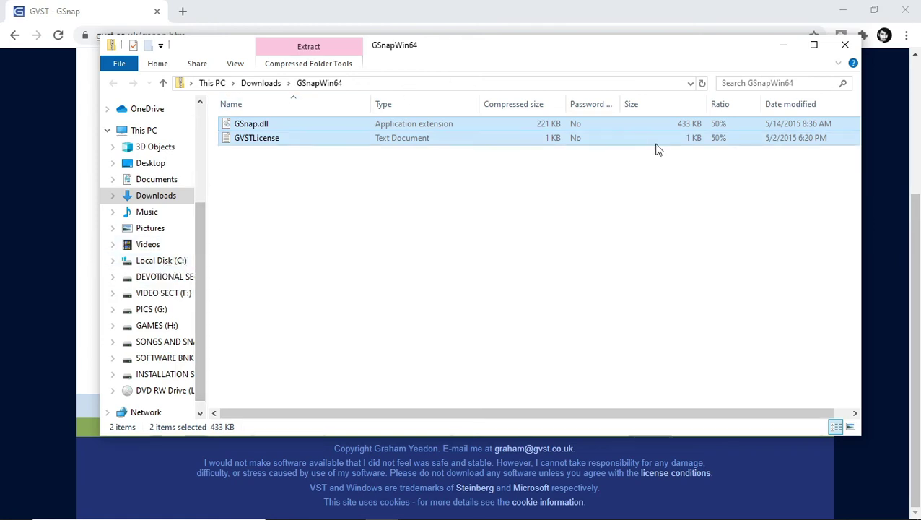
pyautogui.click(172, 261)
pyautogui.doubleClick(273, 185)
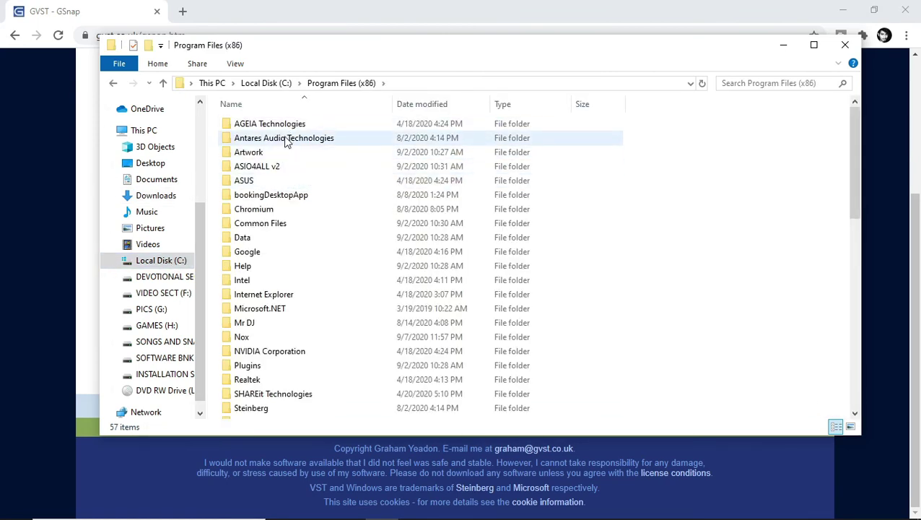
pyautogui.scroll(-1, 855, 166)
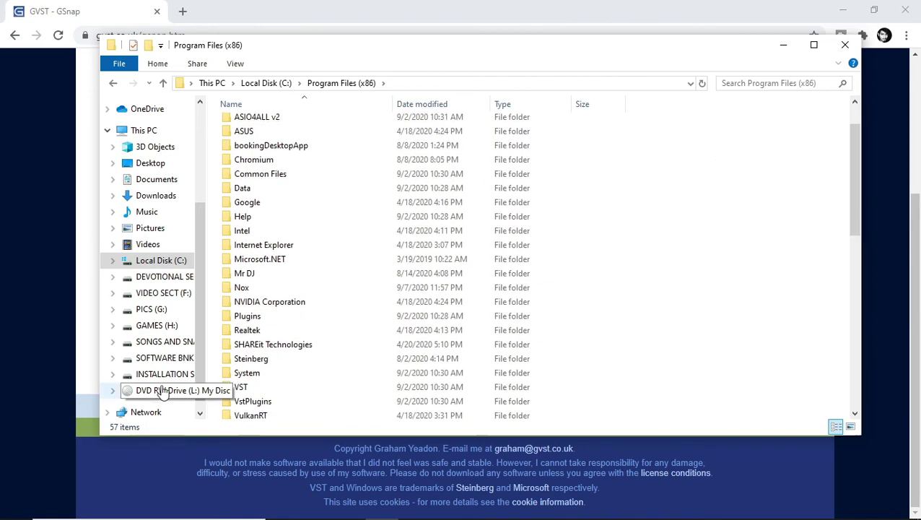
# - Paste the copied files into the Audacity Plug-Ins folder on the K: drive, skipping the existing GSnap.dll
pyautogui.click(145, 374)
pyautogui.doubleClick(277, 122)
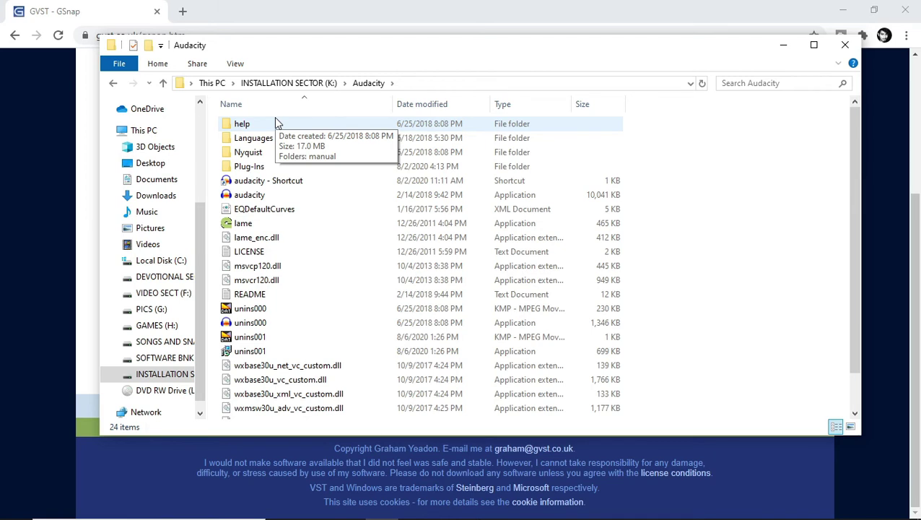
pyautogui.doubleClick(248, 166)
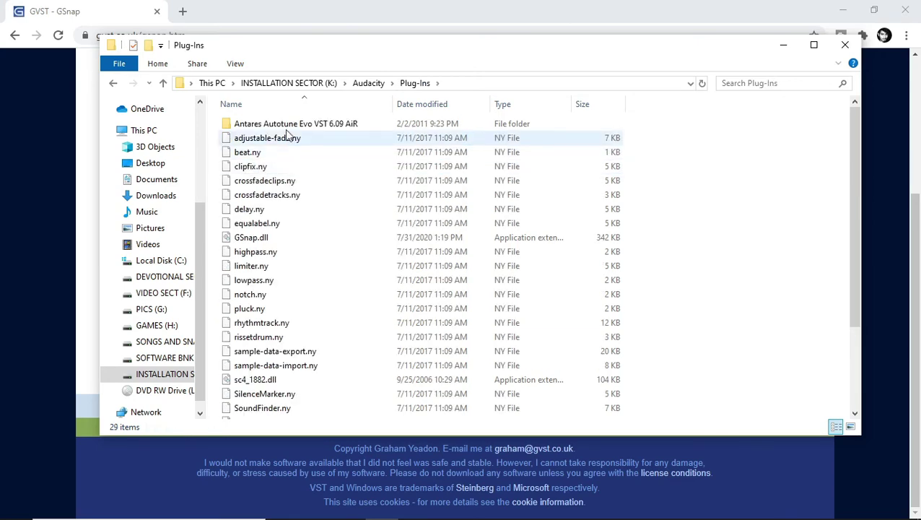
pyautogui.rightClick(741, 179)
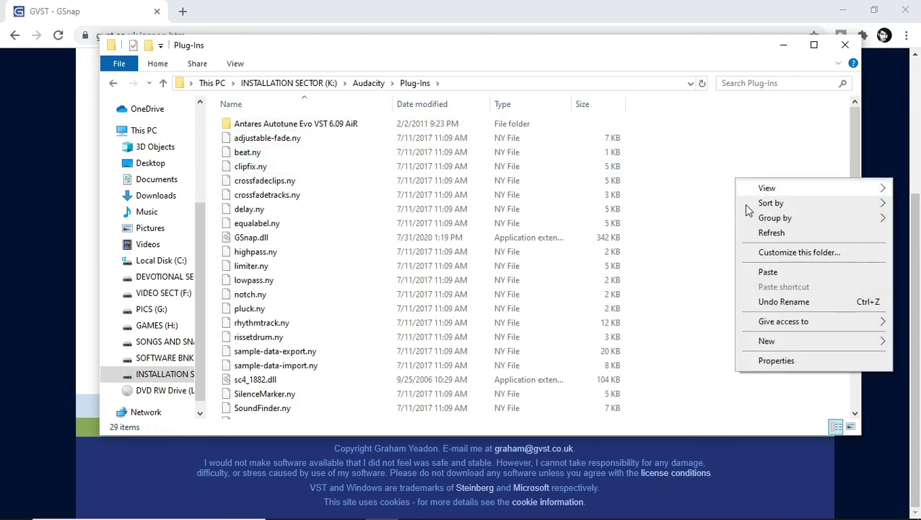
pyautogui.click(779, 272)
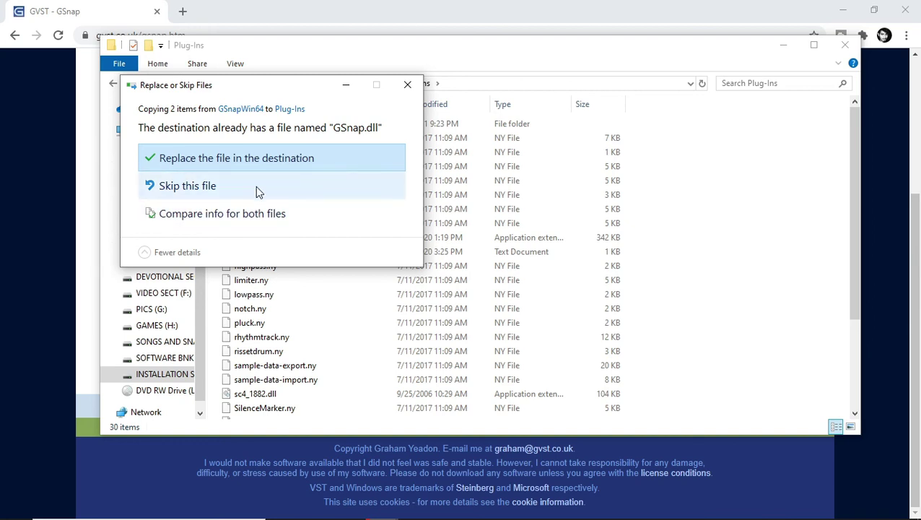
pyautogui.click(218, 185)
# - Leave the Audacity Plug-Ins folder and return to the desktop
pyautogui.click(113, 83)
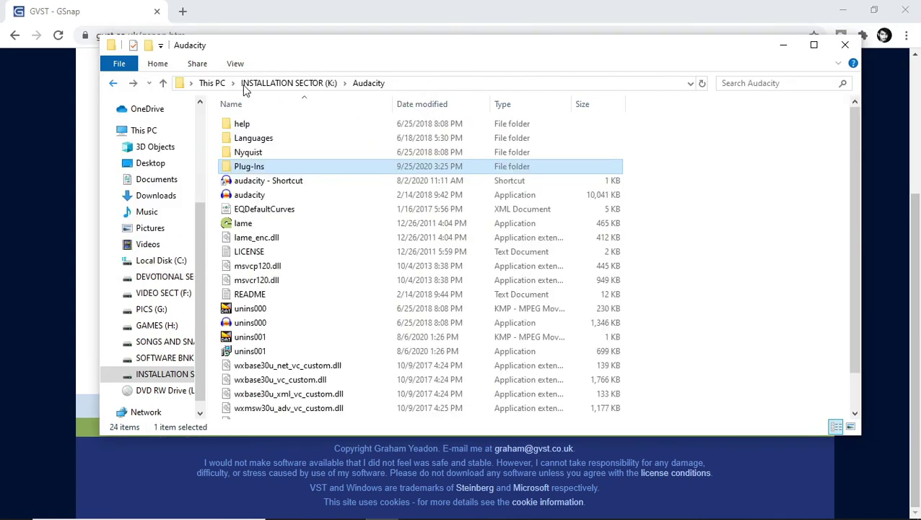
pyautogui.click(113, 83)
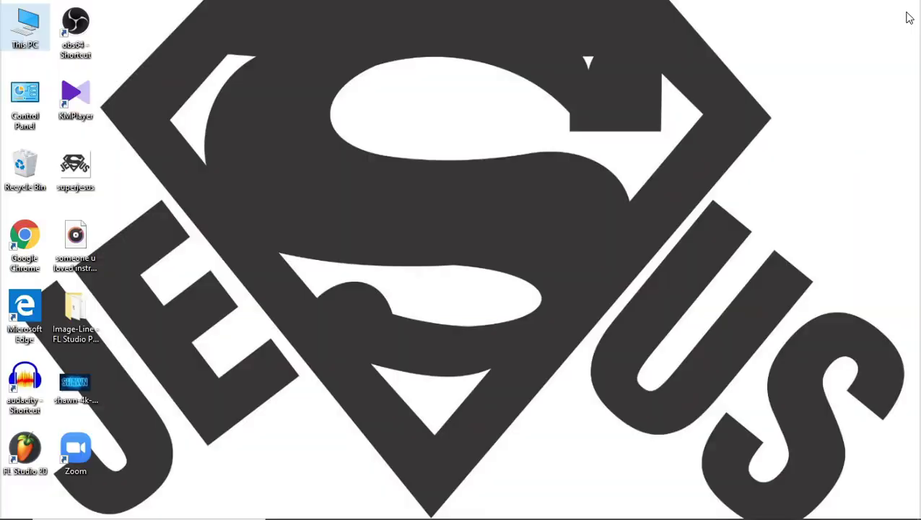
pyautogui.rightClick(708, 51)
pyautogui.click(731, 87)
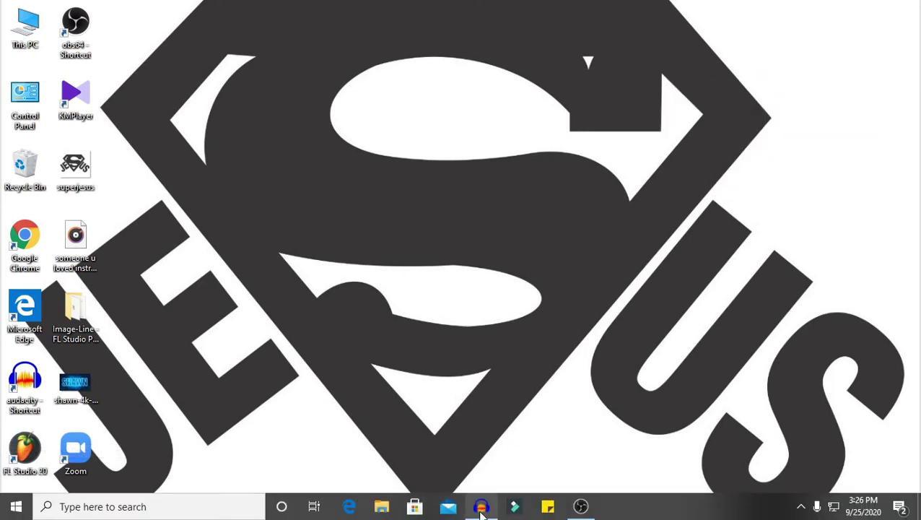
# - Switch to Audacity, open the Plug-in Manager and locate GSnap in the list of plug-ins
pyautogui.click(481, 508)
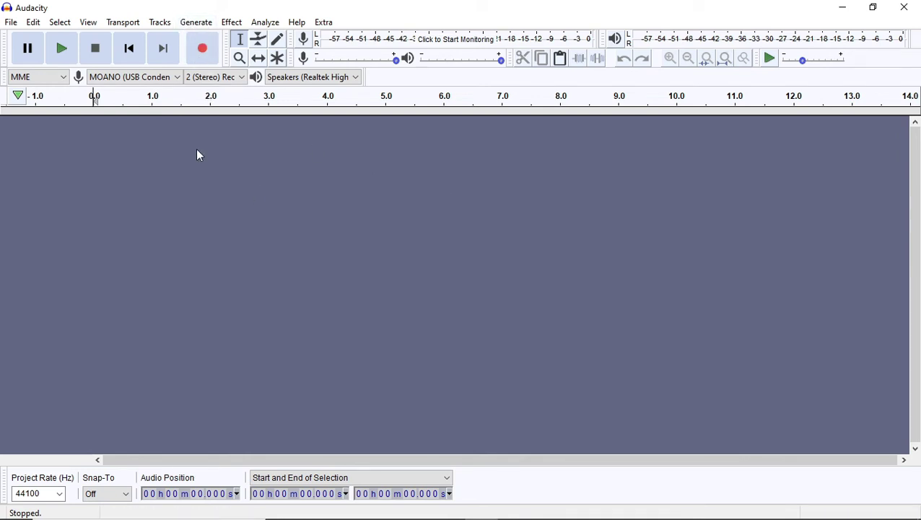
pyautogui.click(201, 27)
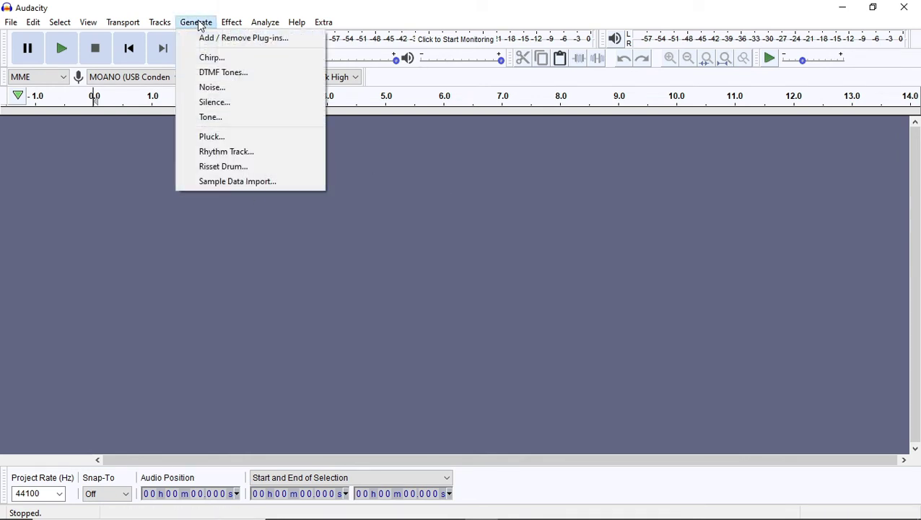
pyautogui.click(268, 40)
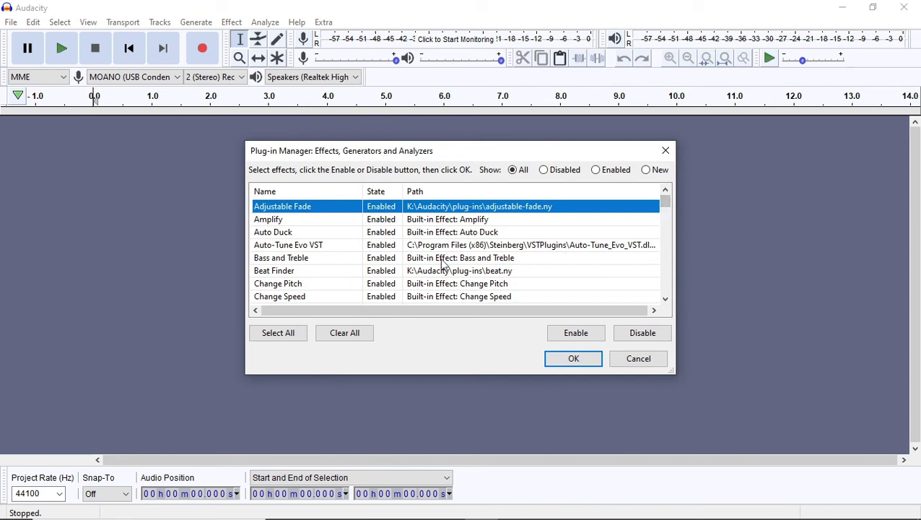
pyautogui.scroll(-4, 443, 262)
pyautogui.scroll(-3, 440, 261)
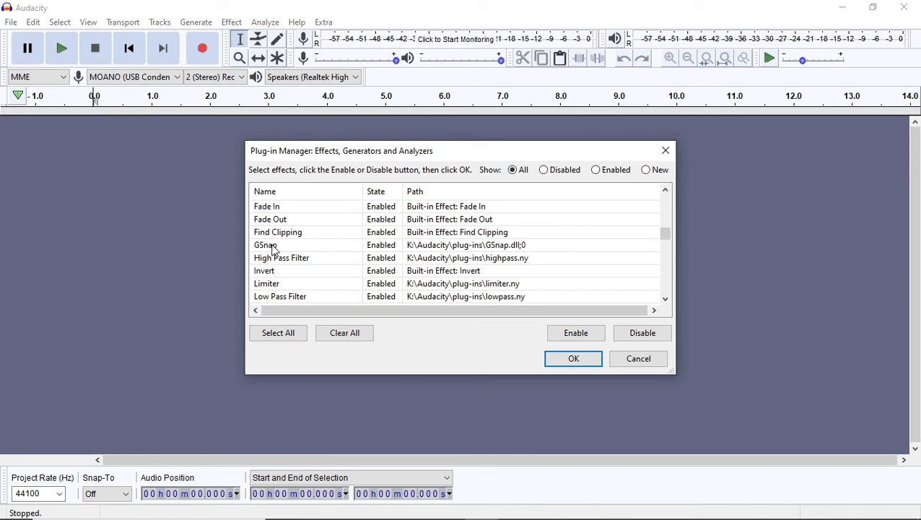
# - Disable the GSnap plug-in in the Plug-in Manager and enable it again
pyautogui.click(390, 245)
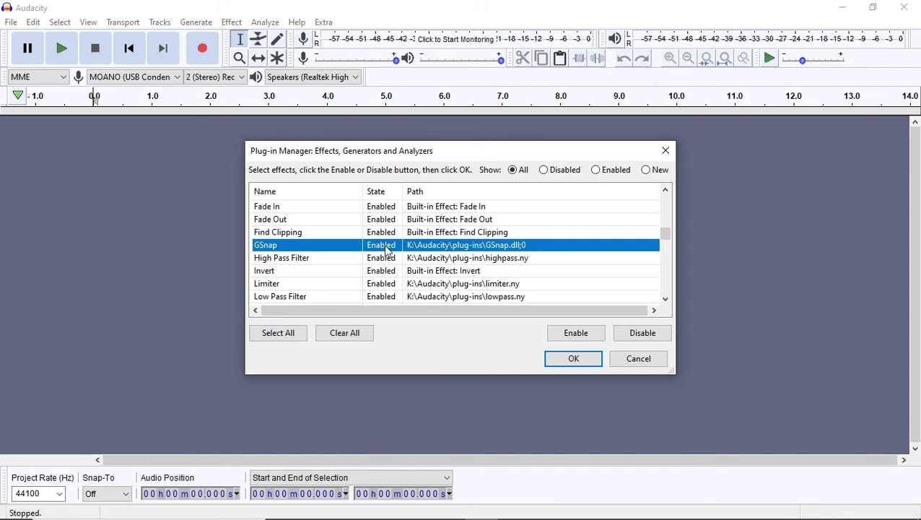
pyautogui.click(638, 337)
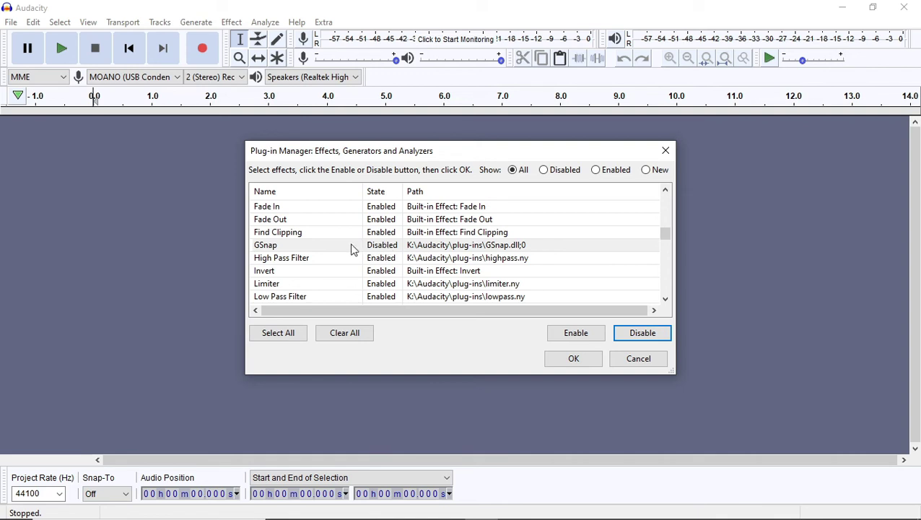
pyautogui.click(389, 248)
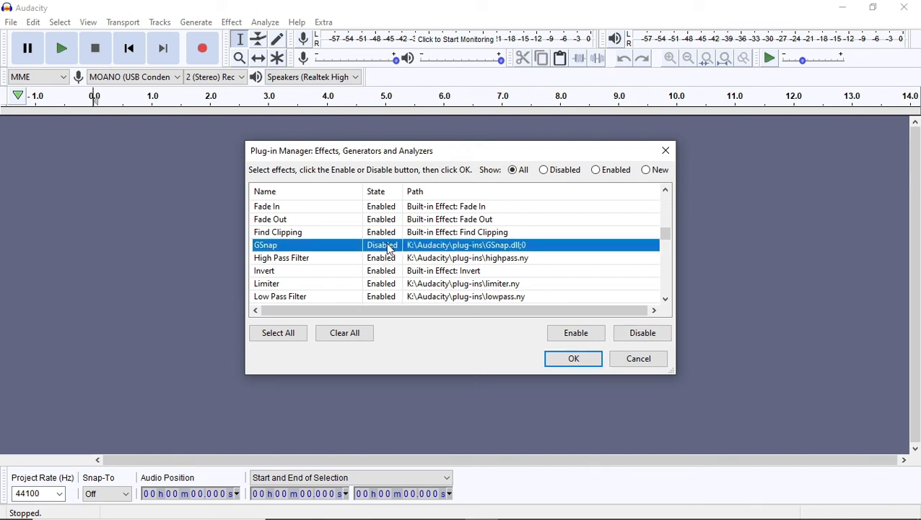
pyautogui.click(560, 334)
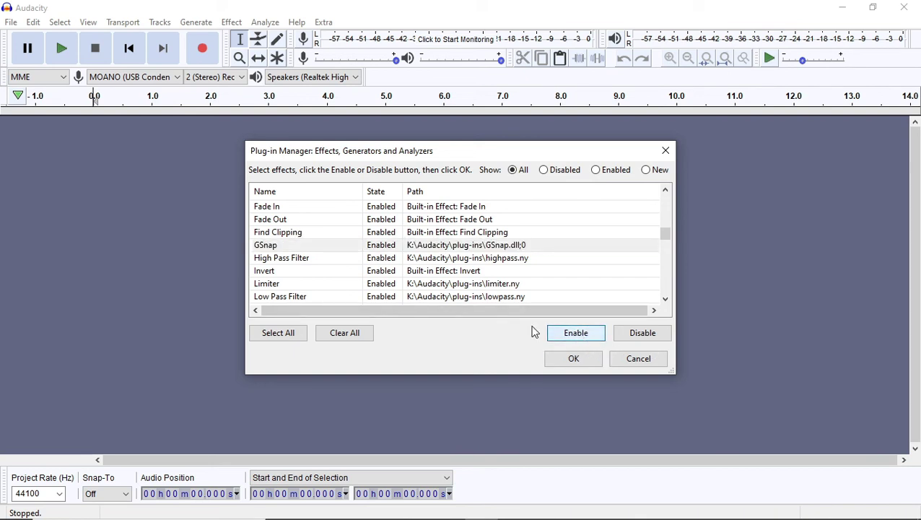
# - Apply the Plug-in Manager changes and open the GSnap effect
pyautogui.click(591, 360)
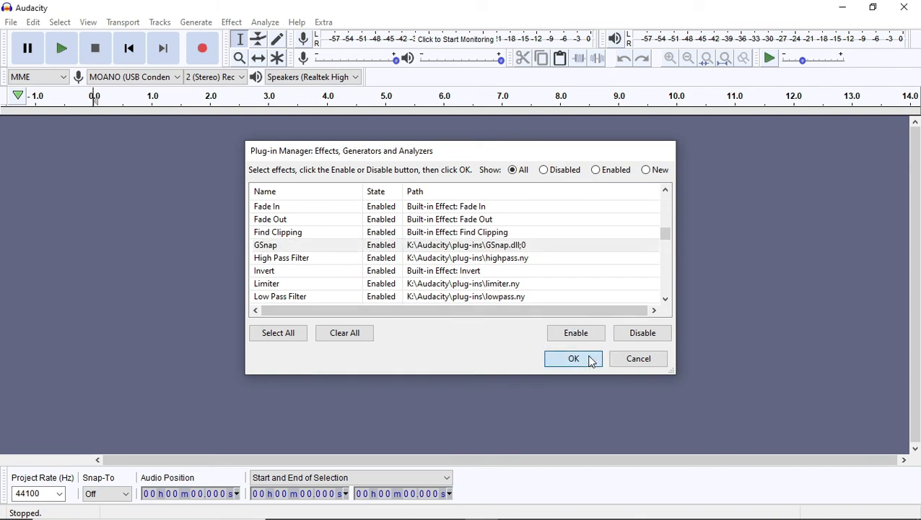
pyautogui.click(231, 22)
pyautogui.moveTo(264, 514)
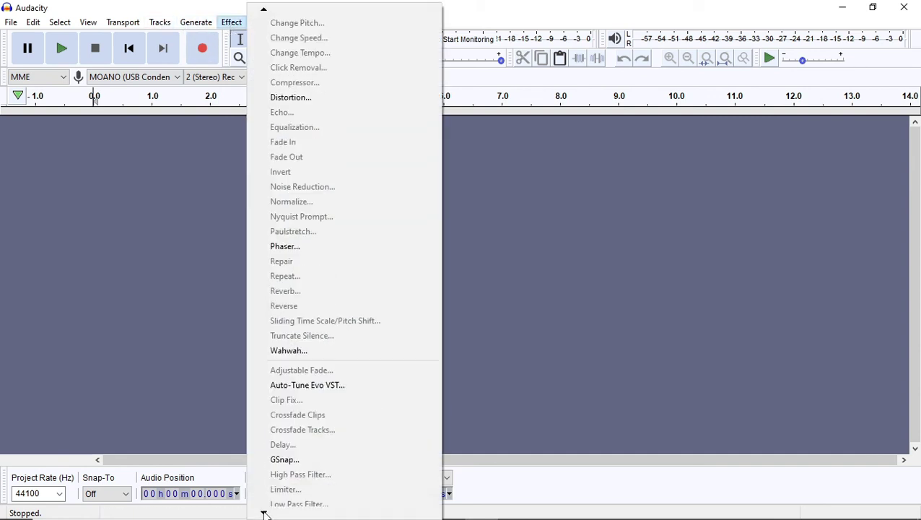
pyautogui.click(288, 370)
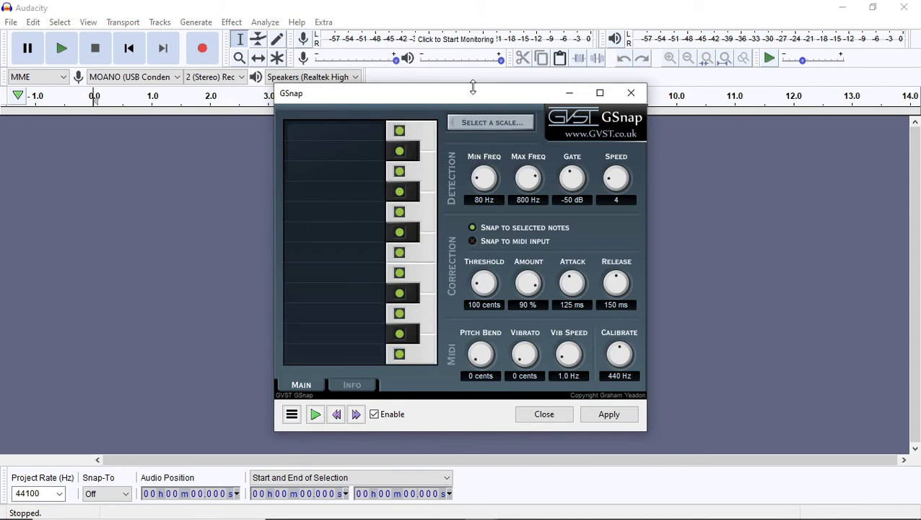
pyautogui.moveTo(469, 97); pyautogui.dragTo(466, 66)
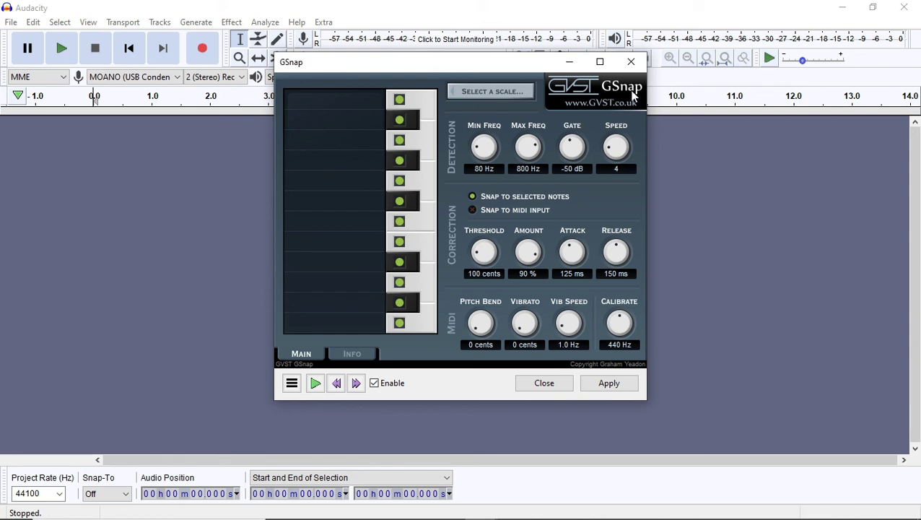
pyautogui.moveTo(433, 68); pyautogui.dragTo(495, 88)
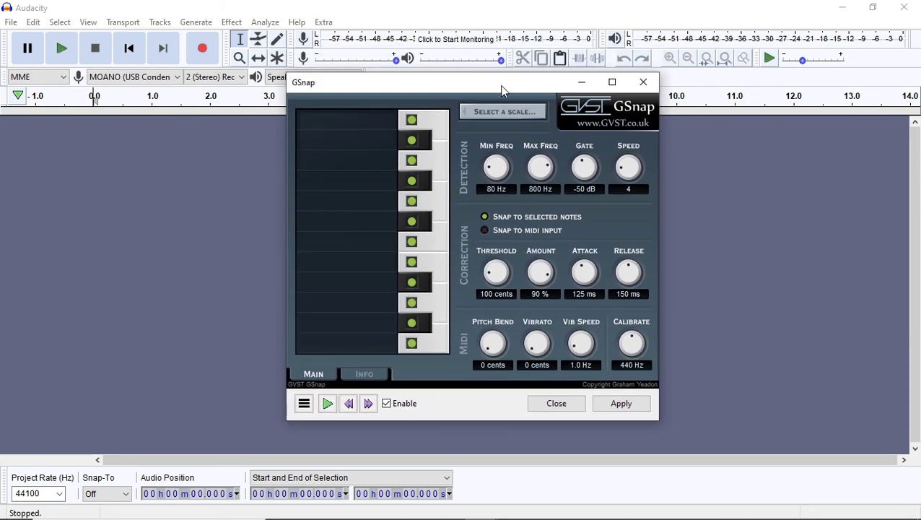
pyautogui.moveTo(493, 87)
pyautogui.mouseDown()
pyautogui.moveTo(494, 75)
pyautogui.moveTo(496, 114)
pyautogui.moveTo(476, 88)
pyautogui.moveTo(495, 92)
pyautogui.mouseUp()
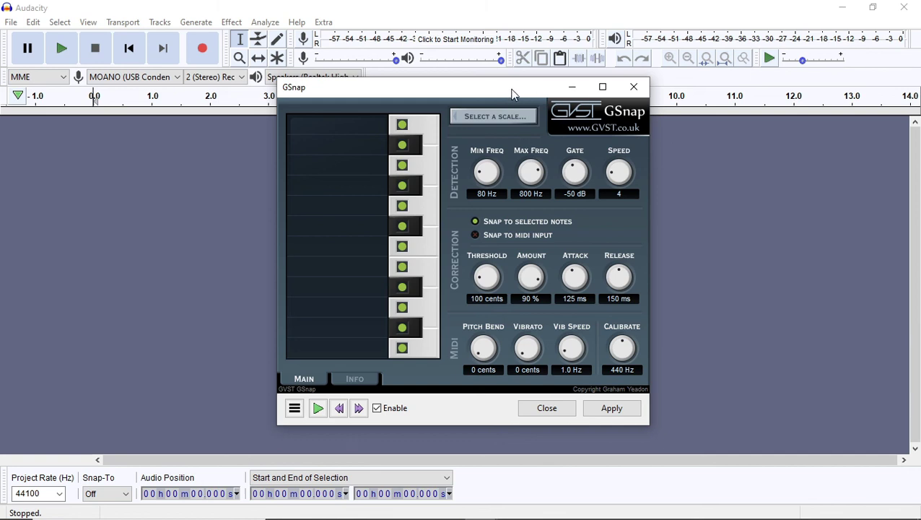
pyautogui.moveTo(516, 89); pyautogui.dragTo(508, 94)
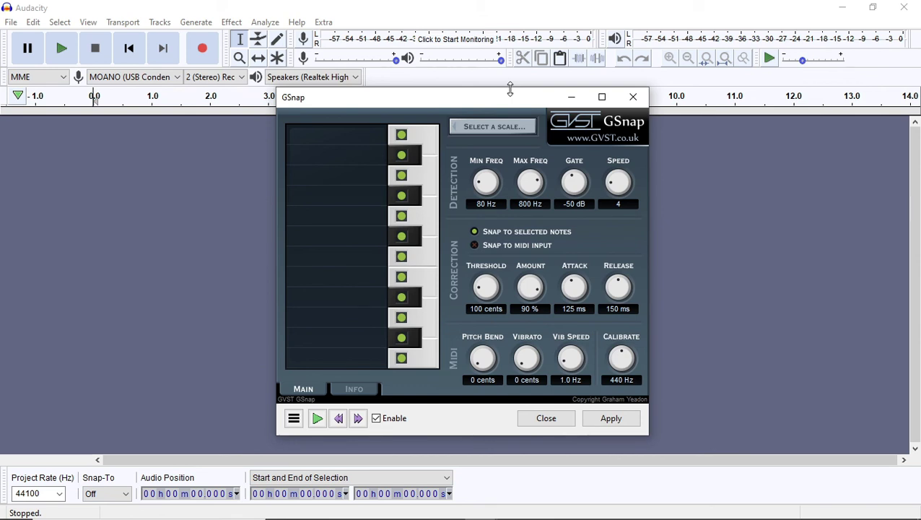
pyautogui.moveTo(515, 107); pyautogui.dragTo(517, 113)
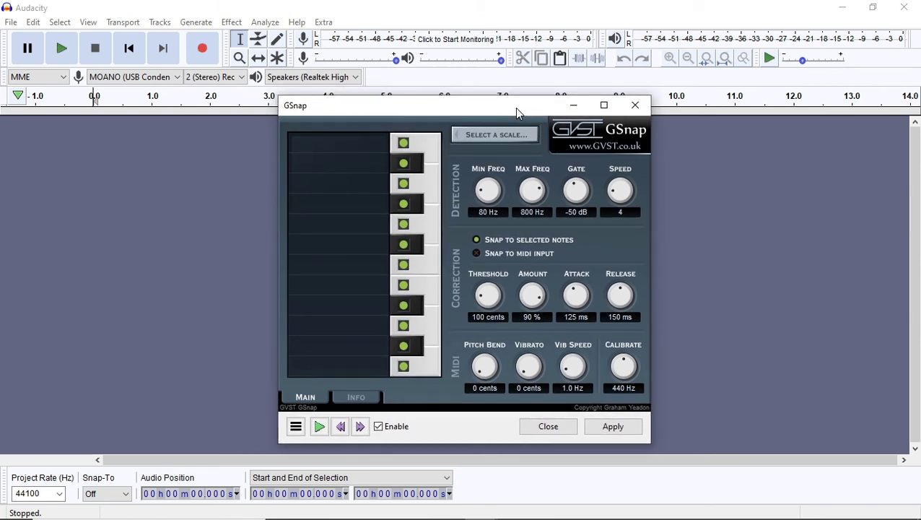